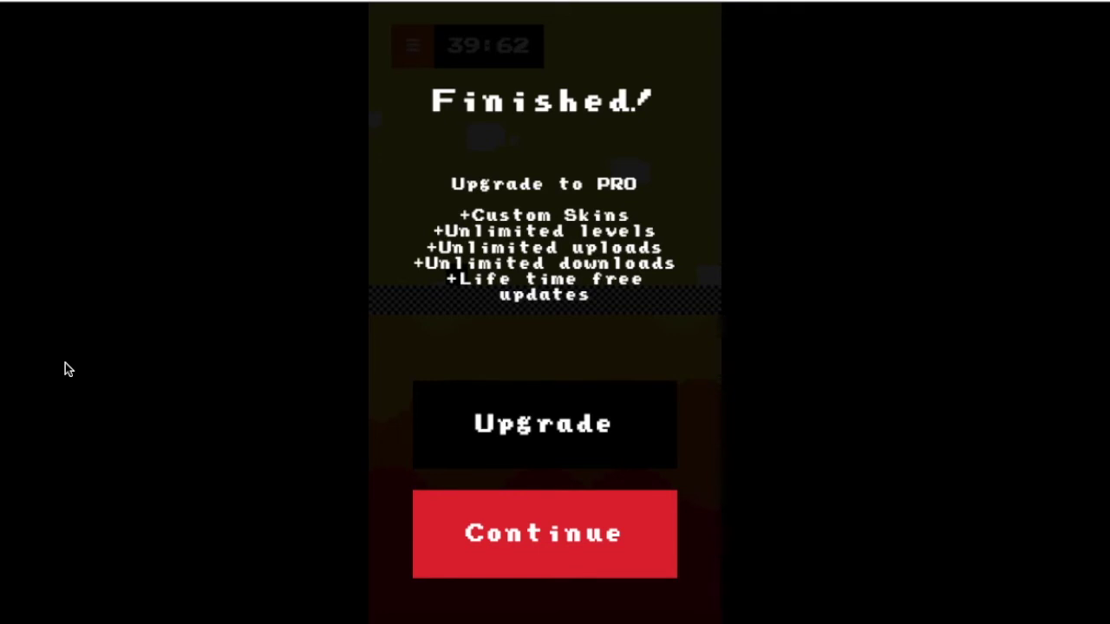
# Step: Dismiss the Finished! and Game Over! messages to reach the 59,607-point level-select grid
pyautogui.click(698, 526)
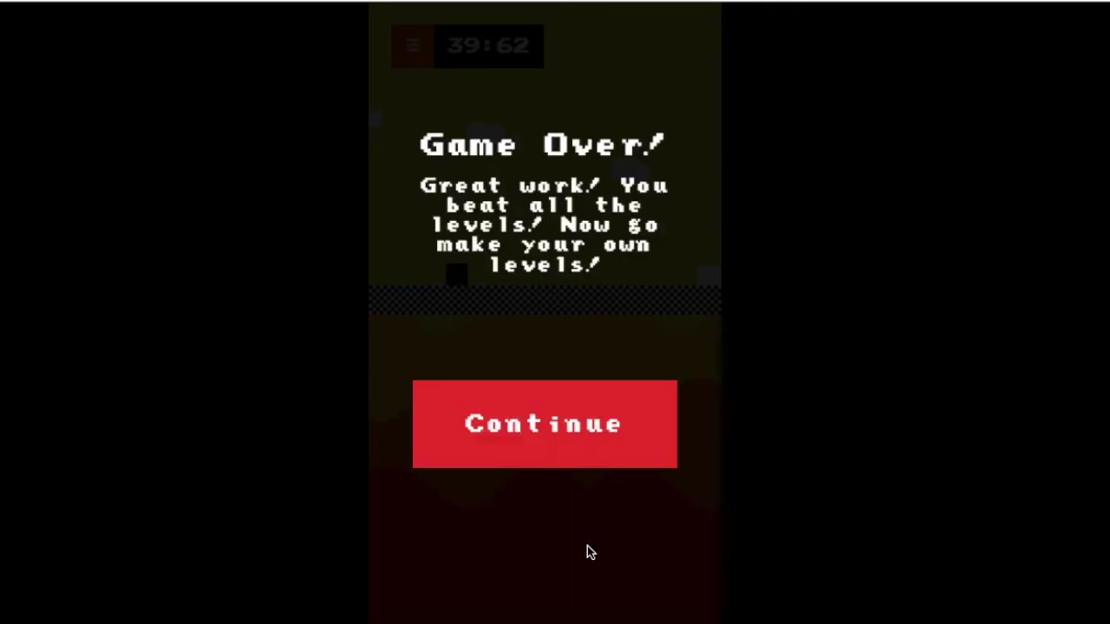
pyautogui.click(606, 454)
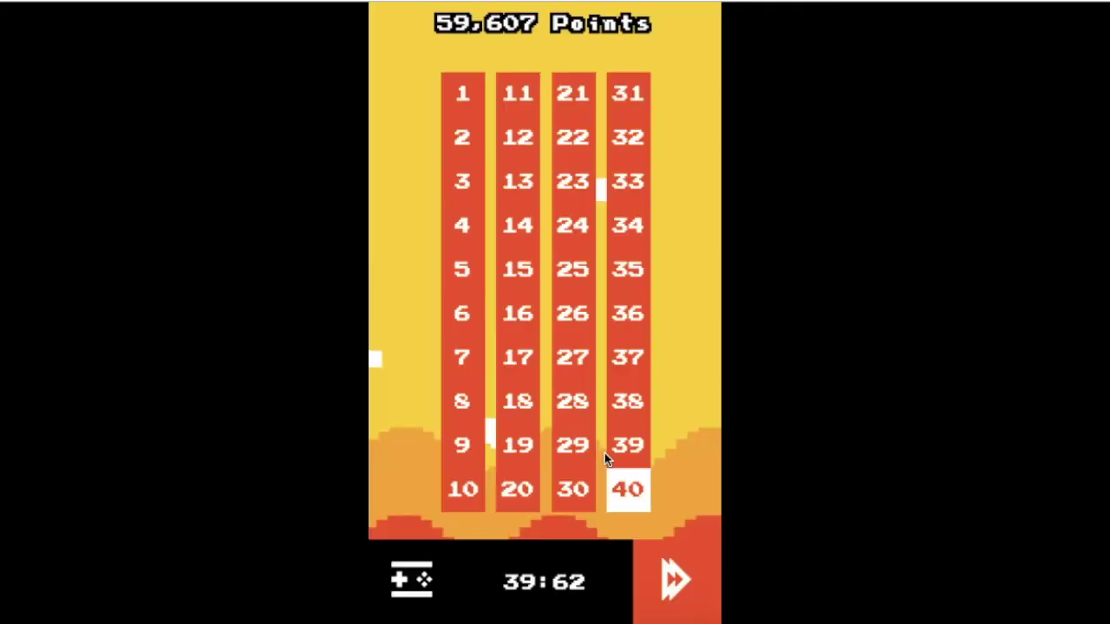